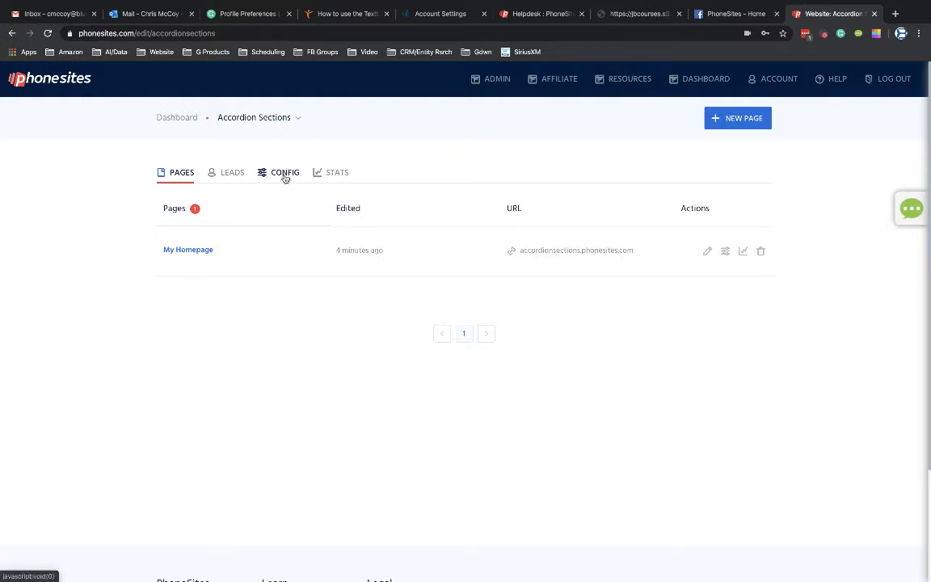
# Step: Open the Accordion Sections CONFIG tab and return to the 3rd Party Integrations grid
pyautogui.click(284, 173)
pyautogui.scroll(-5, 291, 264)
pyautogui.scroll(2, 416, 323)
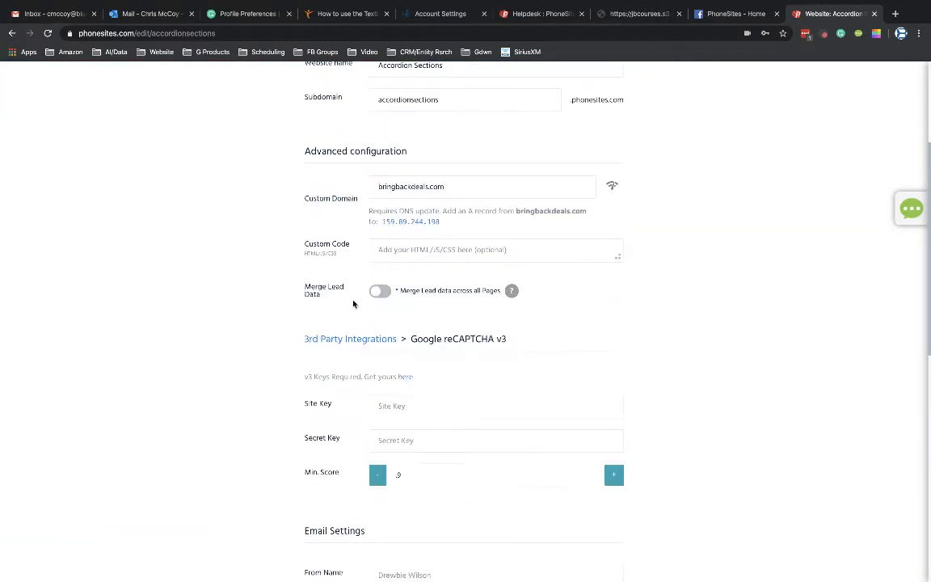
pyautogui.click(350, 340)
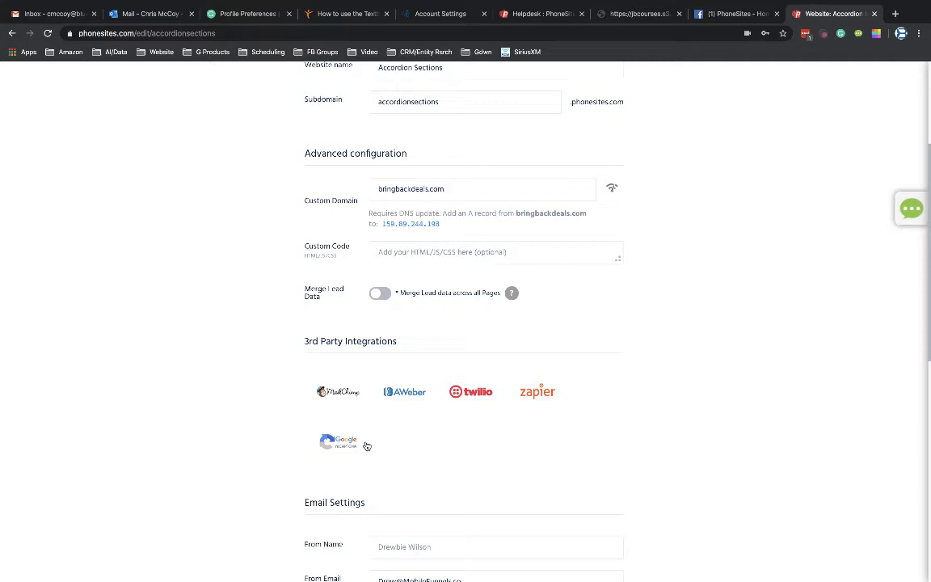
# Step: In the Google reCAPTCHA v3 integration, replace the minimum score .9 with .5
pyautogui.click(338, 443)
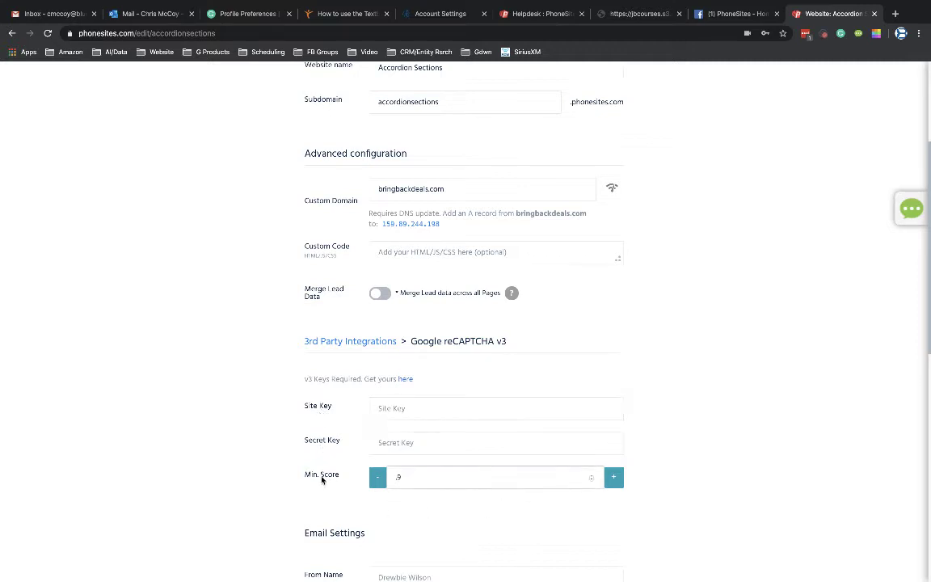
pyautogui.click(397, 477)
pyautogui.moveTo(398, 477); pyautogui.dragTo(410, 474)
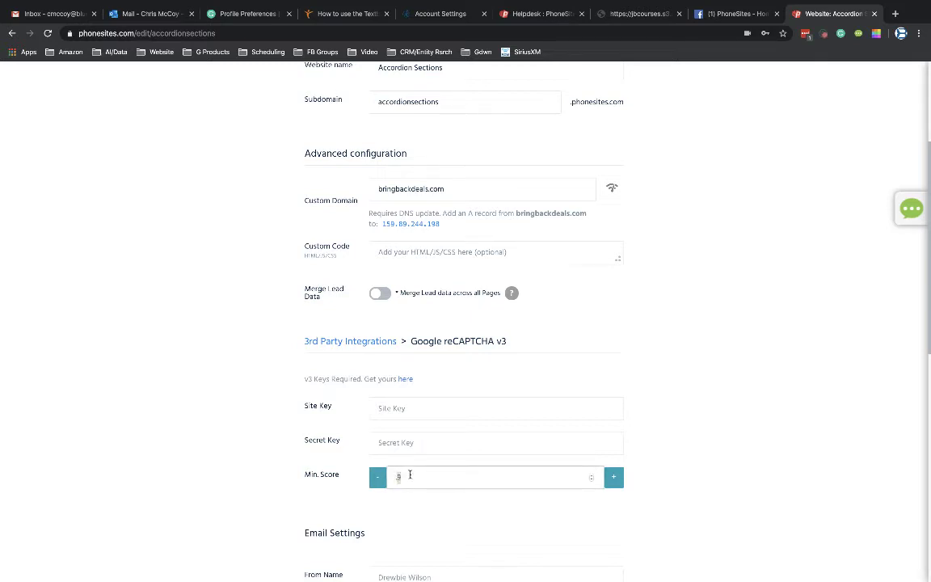
pyautogui.click(742, 474)
pyautogui.scroll(-1, 743, 473)
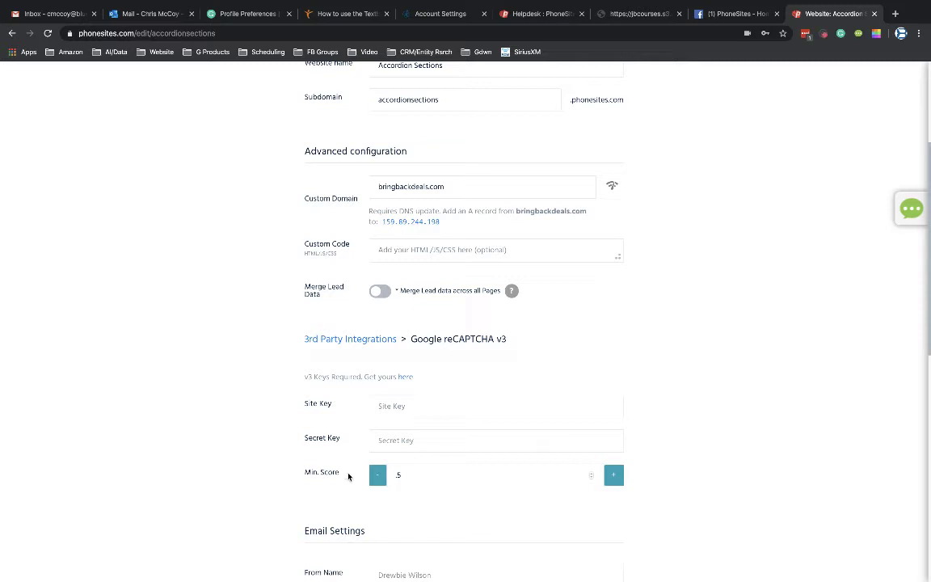
pyautogui.doubleClick(392, 475)
pyautogui.press('BackSpace')
pyautogui.write('.5')
pyautogui.click(610, 477)
# Step: Open Google's reCAPTCHA v3 page for keys, then reopen the PhoneSites reCAPTCHA integration settings
pyautogui.click(317, 404)
pyautogui.click(406, 380)
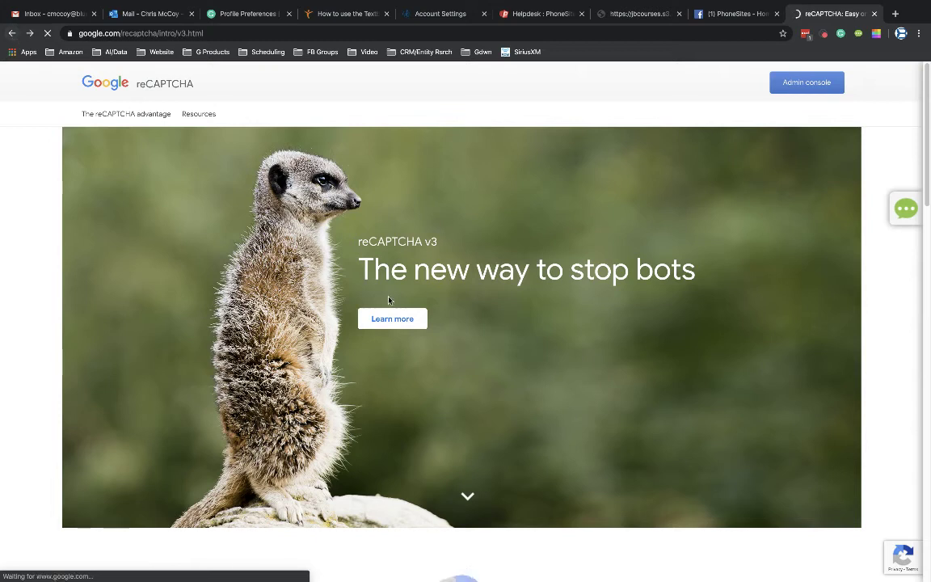
pyautogui.click(11, 33)
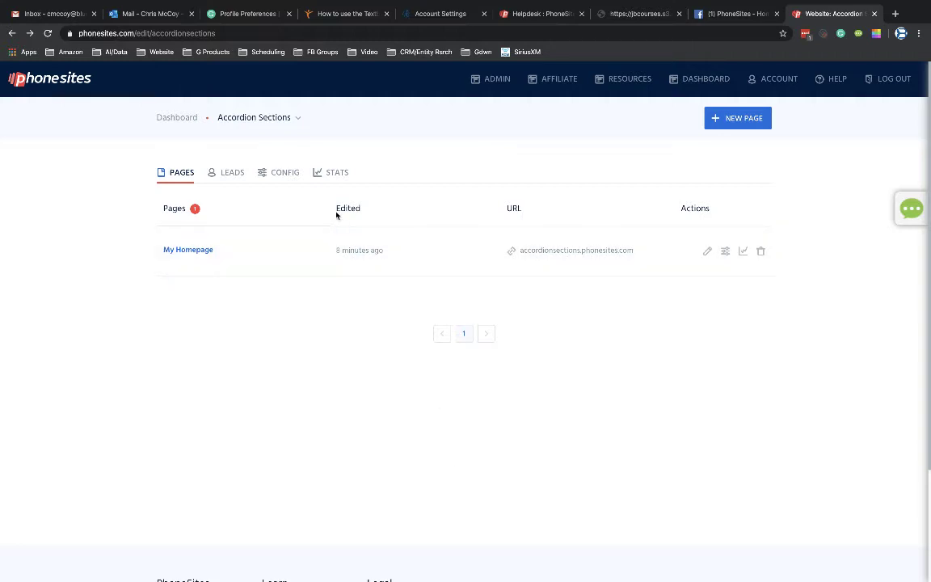
pyautogui.click(283, 172)
pyautogui.scroll(-2, 385, 438)
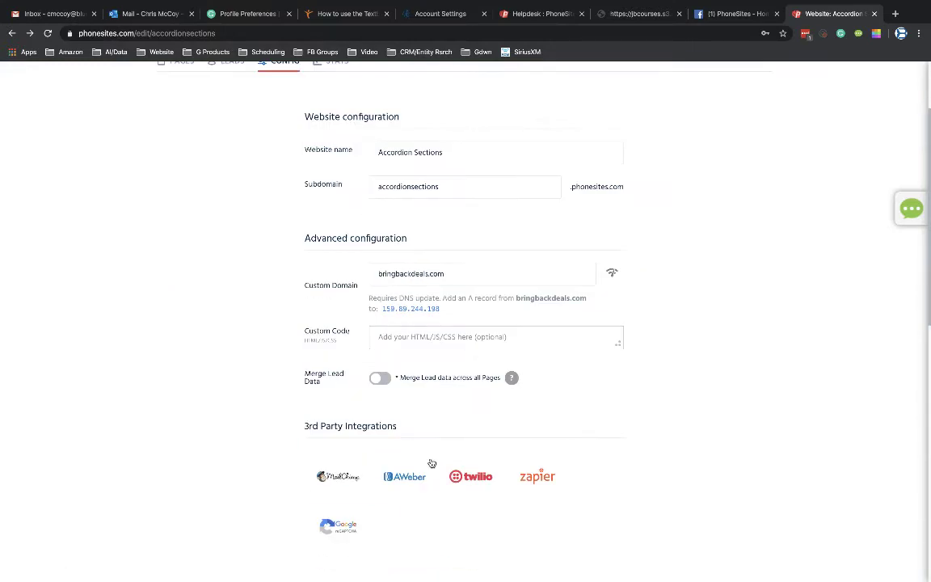
pyautogui.scroll(-3, 432, 464)
pyautogui.click(333, 248)
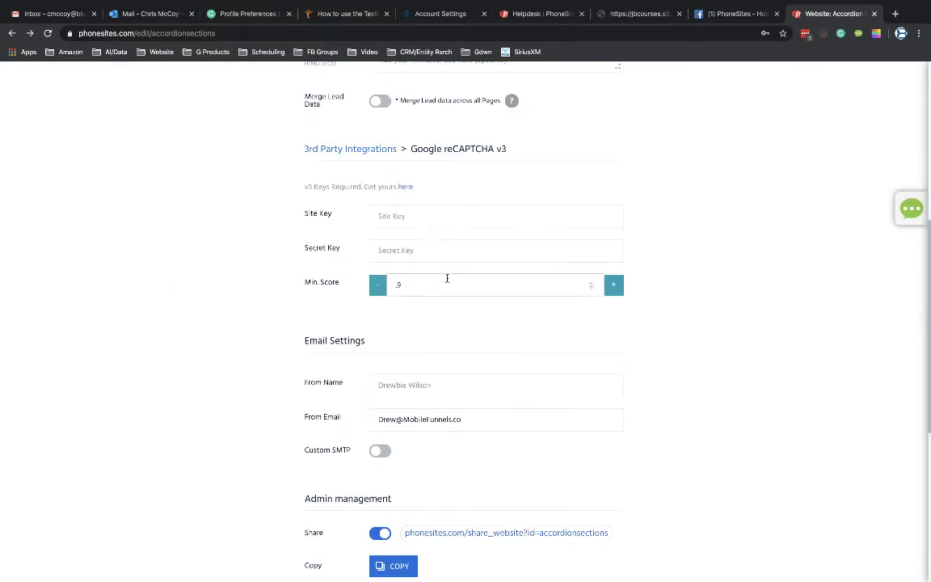
pyautogui.scroll(2, 375, 245)
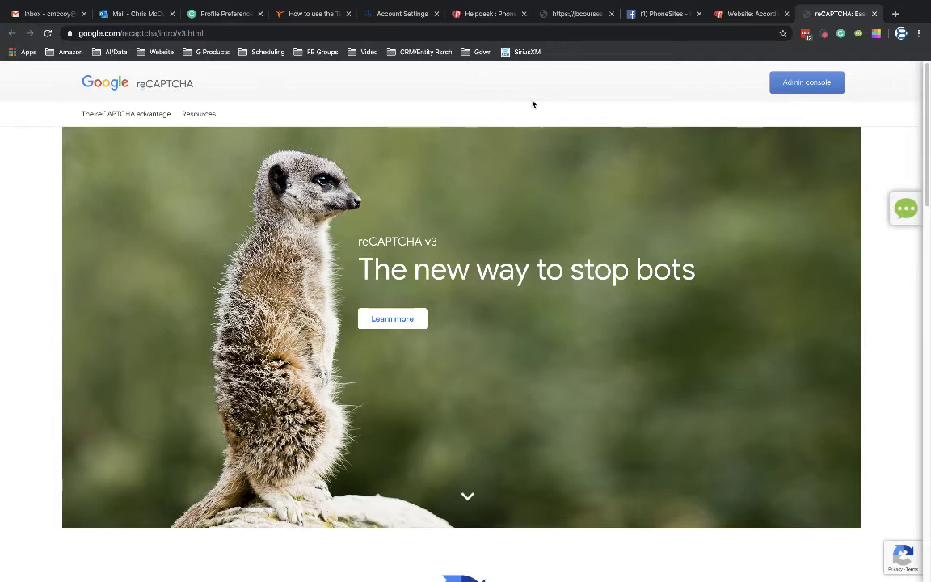
# Step: Go from the reCAPTCHA v3 introduction page to the Admin console
pyautogui.click(785, 83)
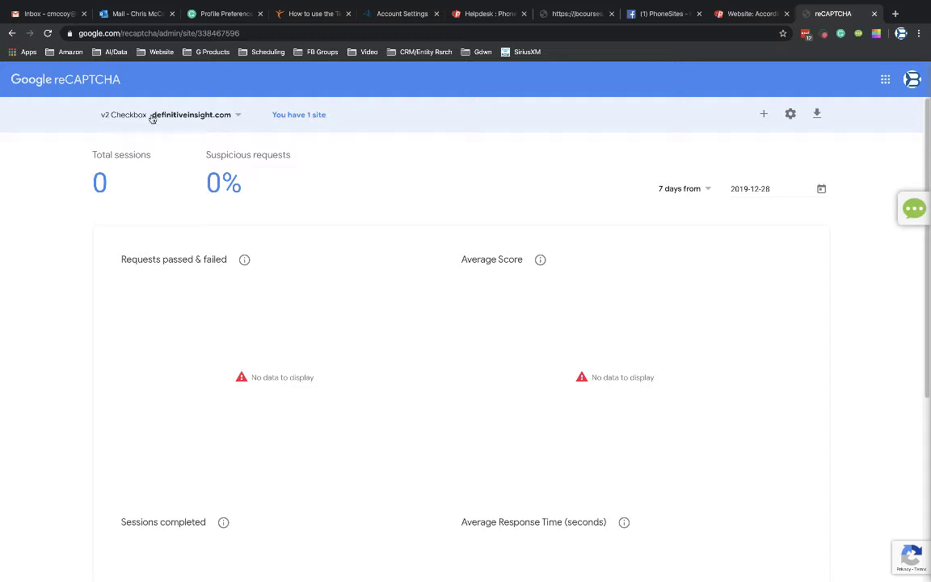
# Step: Start registering a new reCAPTCHA site and check the website name in PhoneSites
pyautogui.click(764, 117)
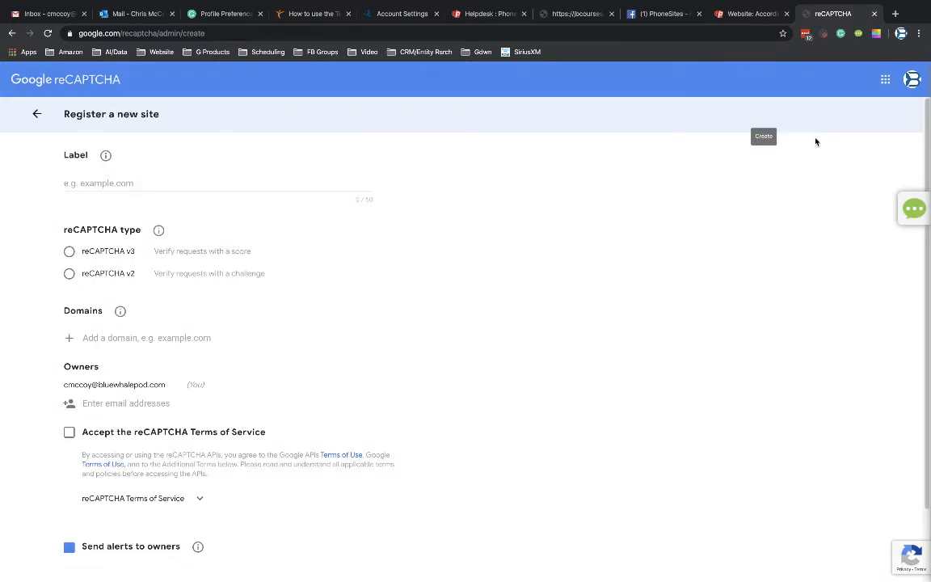
pyautogui.click(97, 191)
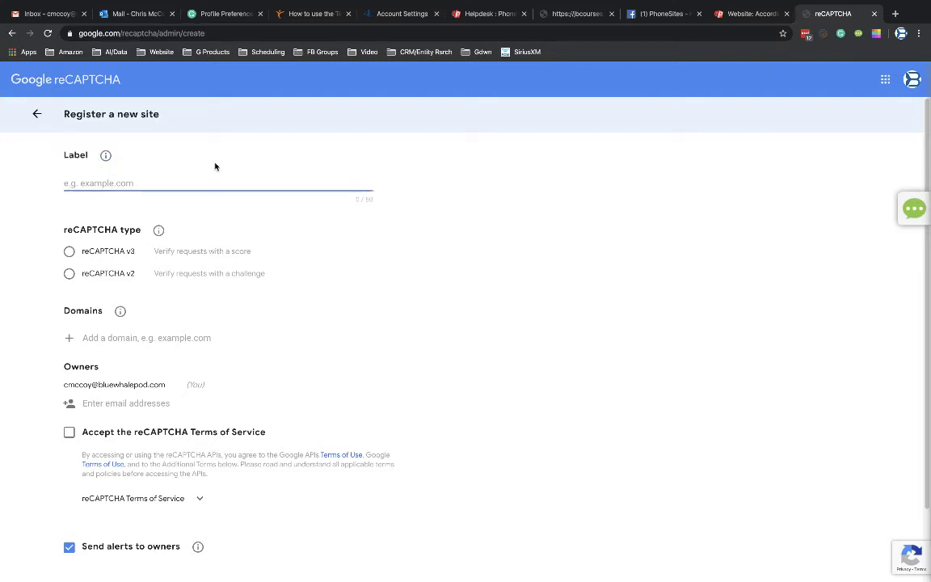
pyautogui.click(748, 15)
pyautogui.scroll(3, 686, 257)
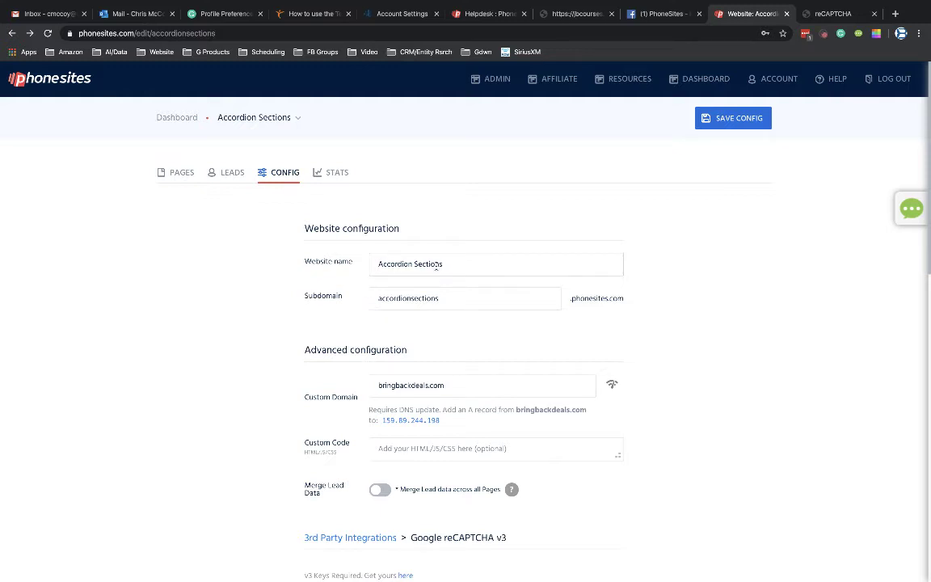
pyautogui.moveTo(812, 22)
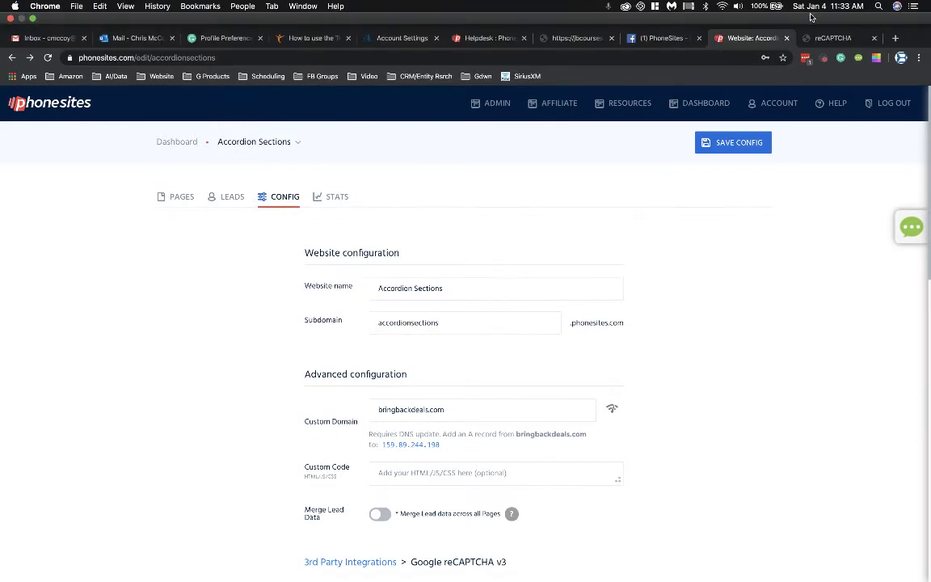
pyautogui.click(833, 38)
# Step: Type 'Accordion Sections' as the site label, fixing typos along the way
pyautogui.write('Accordinon B')
pyautogui.press('BackSpace')
pyautogui.write('SE')
pyautogui.press('BackSpace')
pyautogui.write('ections')
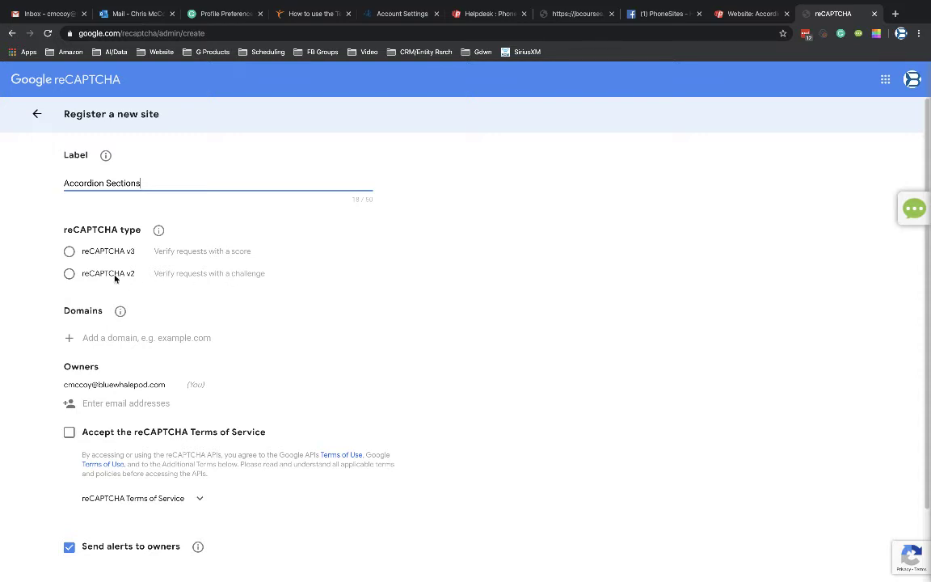
pyautogui.click(751, 14)
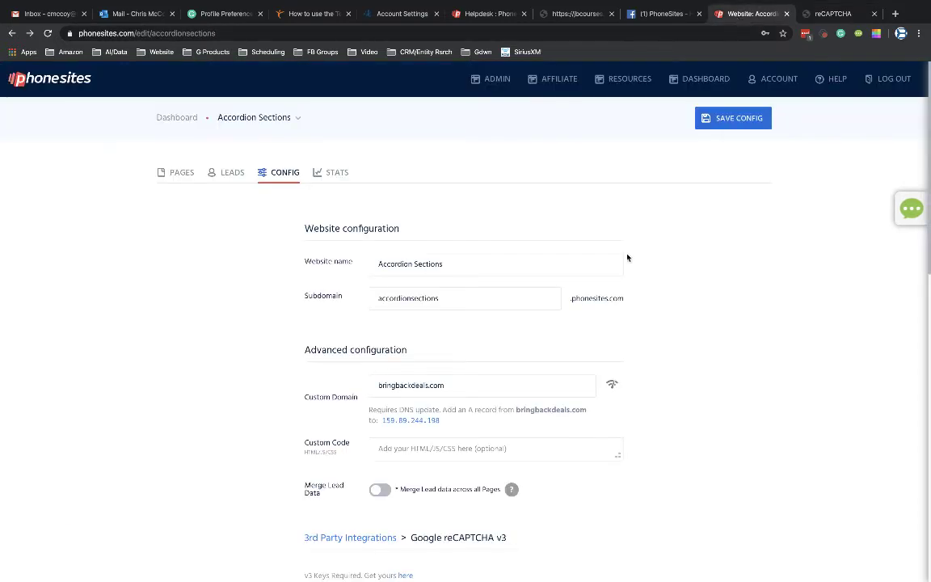
pyautogui.scroll(-2, 737, 307)
pyautogui.scroll(-2, 737, 307)
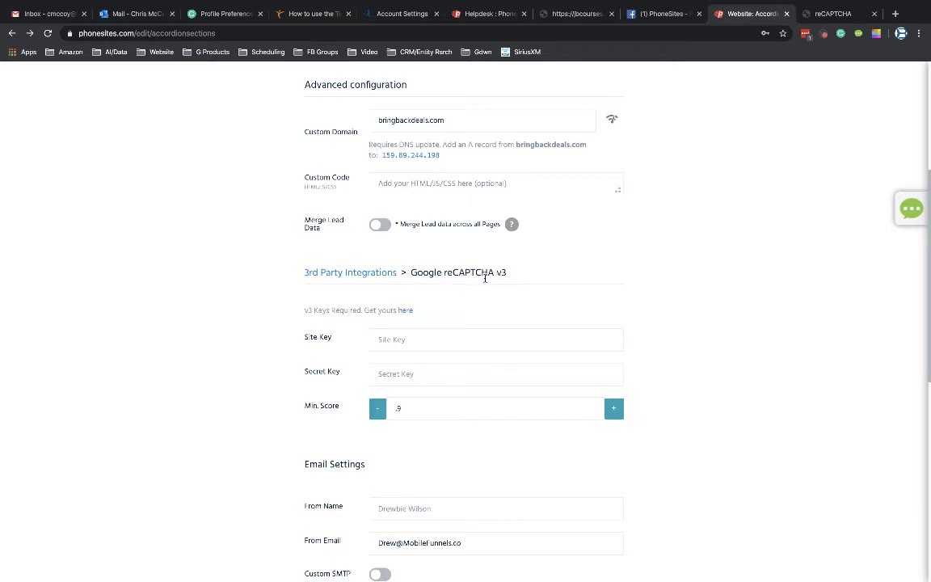
pyautogui.click(833, 14)
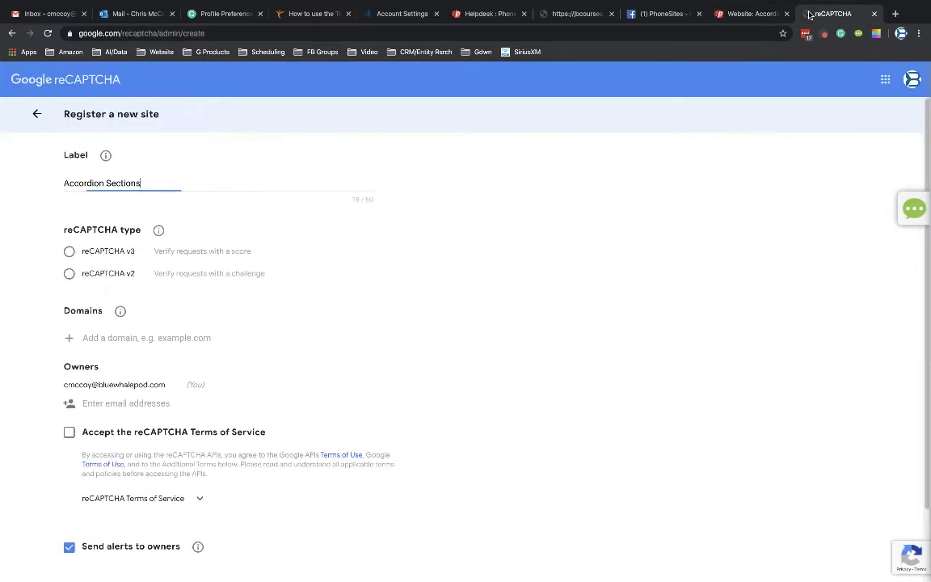
# Step: Choose reCAPTCHA v3 and enter the copied subdomain plus .phonesites.com as the domain
pyautogui.click(69, 252)
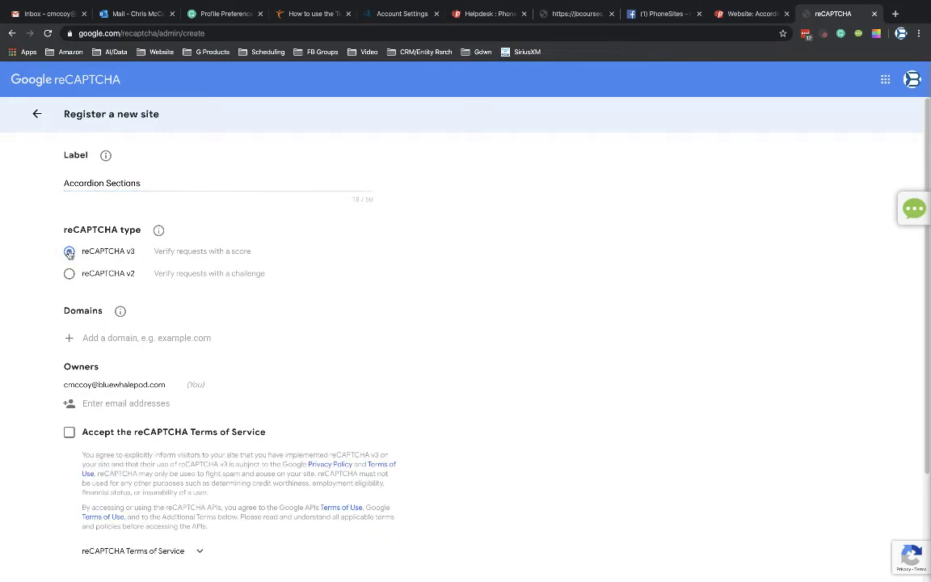
pyautogui.click(93, 337)
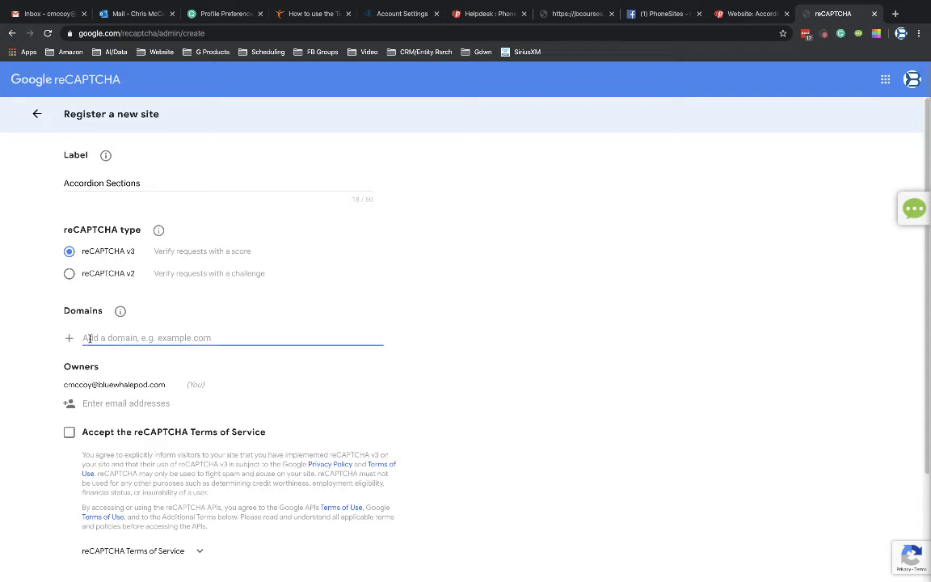
pyautogui.click(734, 16)
pyautogui.scroll(5, 466, 244)
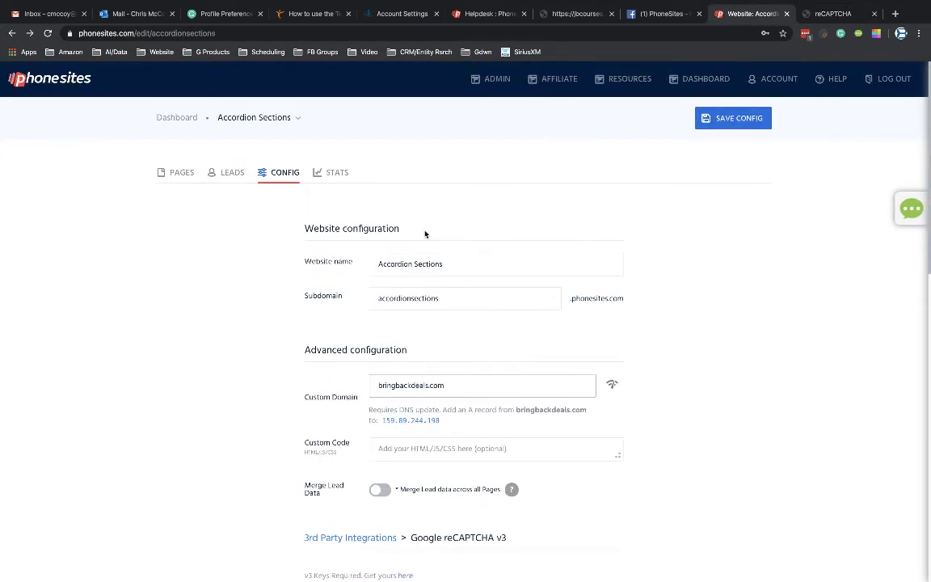
pyautogui.click(458, 297)
pyautogui.moveTo(475, 297); pyautogui.dragTo(361, 299)
pyautogui.hotkey('ctrl', 'c')
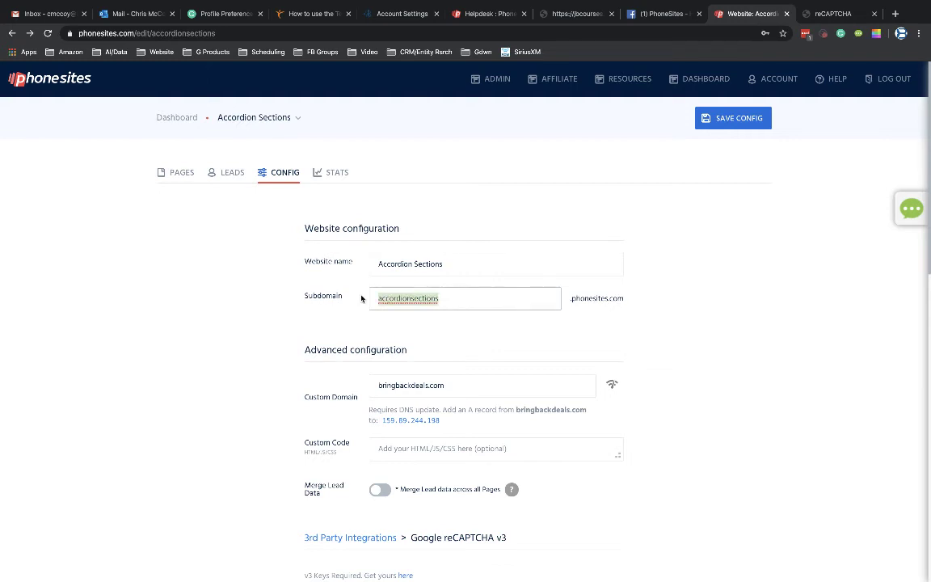
pyautogui.click(831, 14)
pyautogui.click(117, 337)
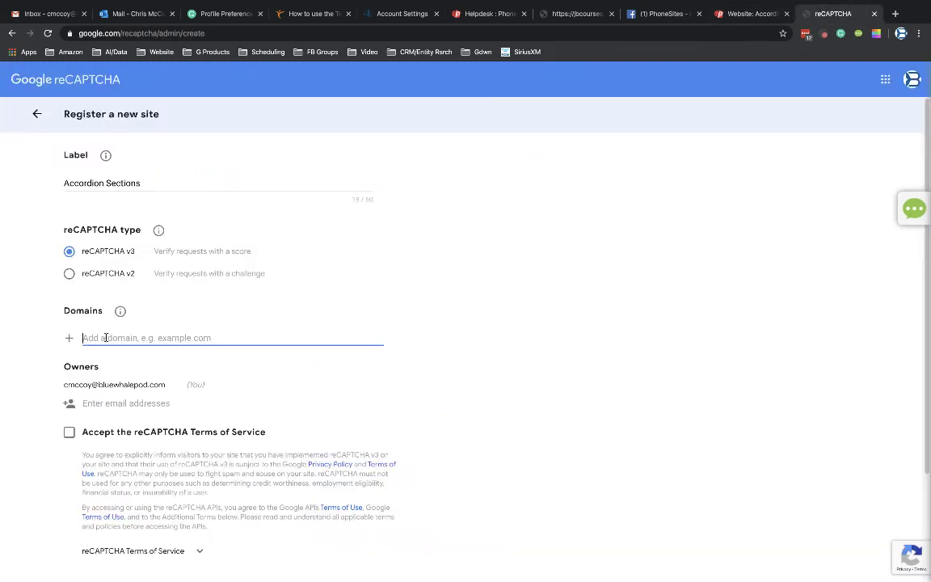
pyautogui.hotkey('ctrl', 'v')
pyautogui.write('.p')
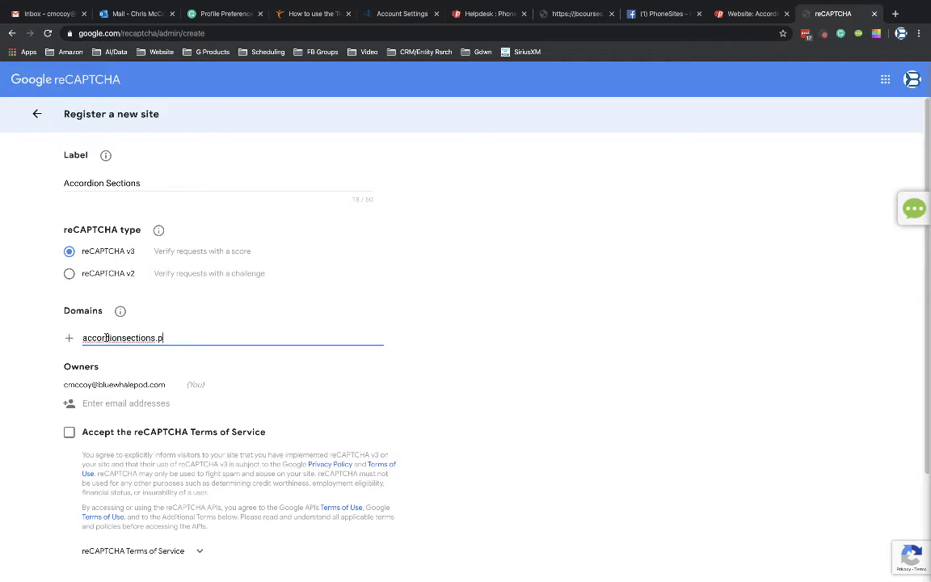
pyautogui.write('ohhonesites.com')
# Step: Add accordionsections.phonesites.com to the domain list and accept the reCAPTCHA Terms of Service
pyautogui.click(6, 376)
pyautogui.scroll(-1, 33, 376)
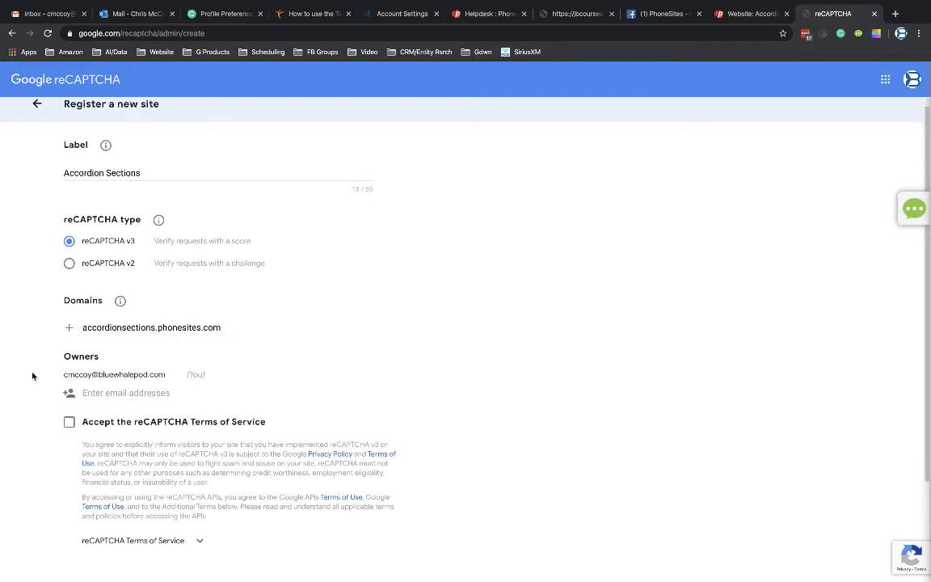
pyautogui.scroll(-2, 32, 376)
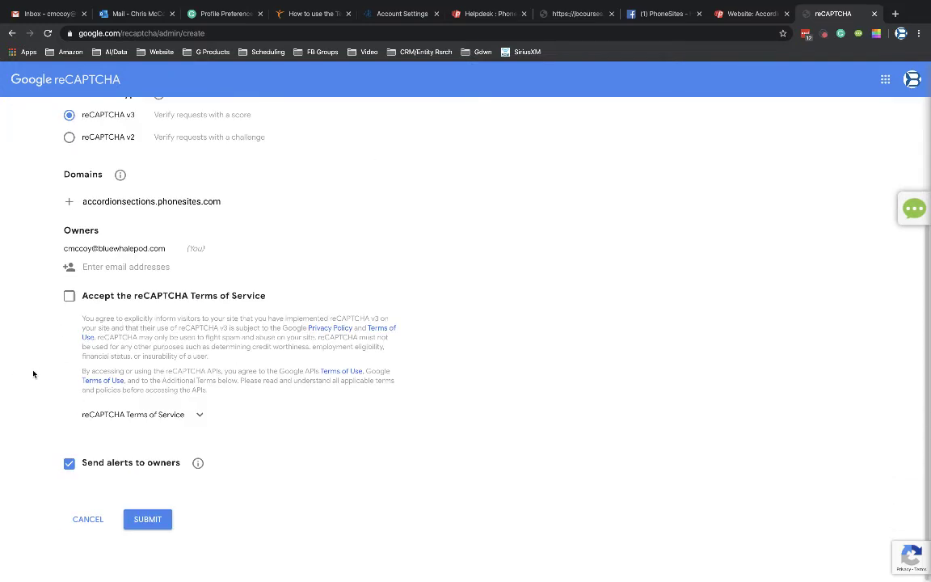
pyautogui.click(69, 298)
pyautogui.scroll(1, 41, 343)
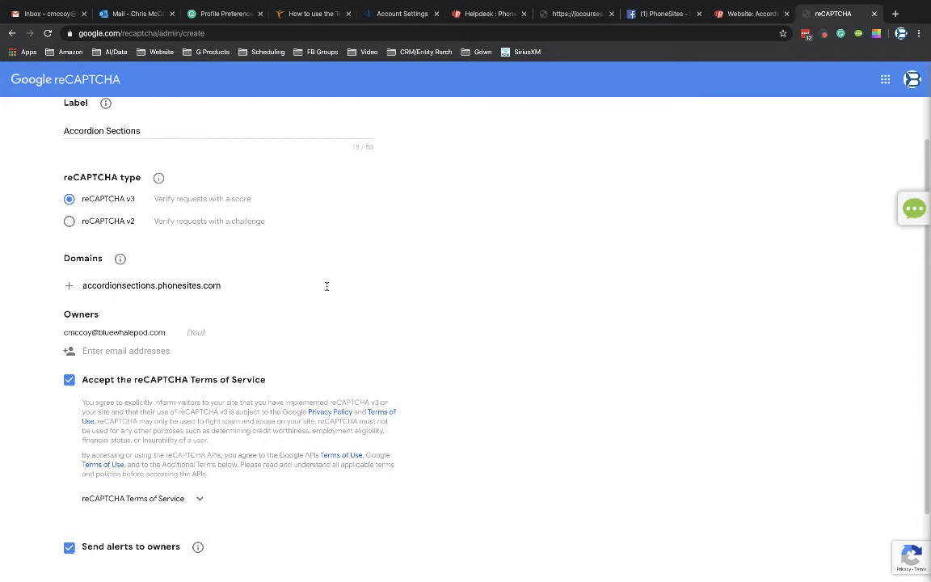
pyautogui.click(68, 285)
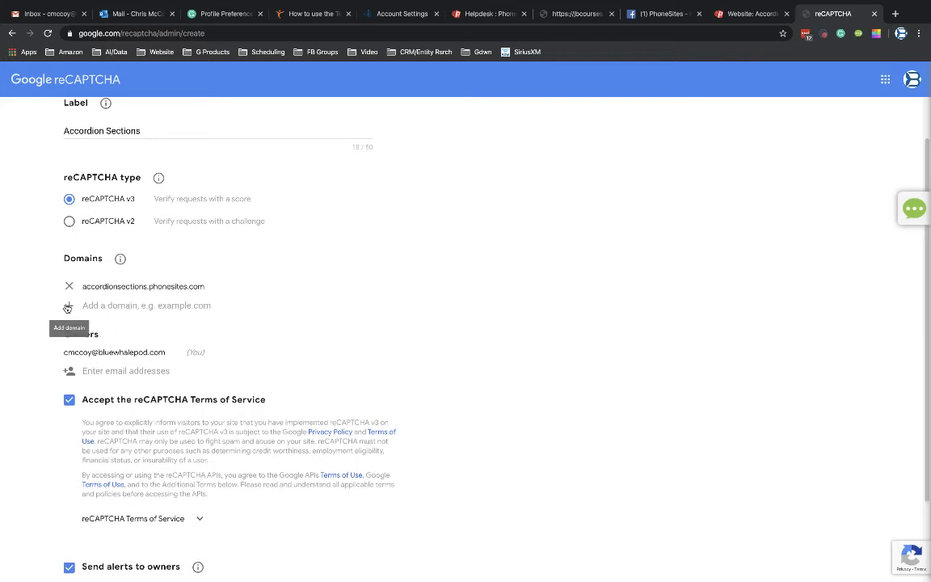
# Step: Add accordionsections2.phonesites.com as a second domain, remove it, then expand the Terms of Service
pyautogui.click(86, 306)
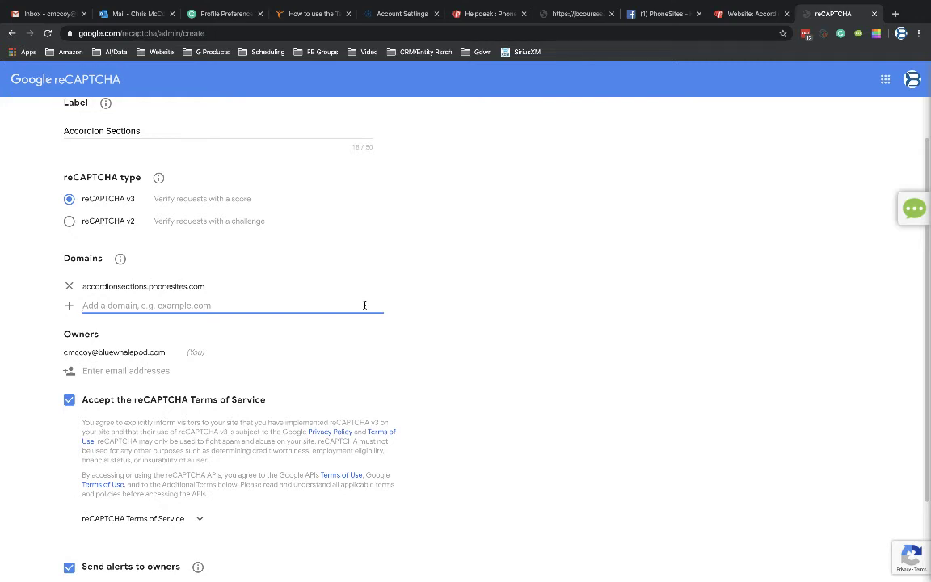
pyautogui.write('accordionsections2.phonesites.com')
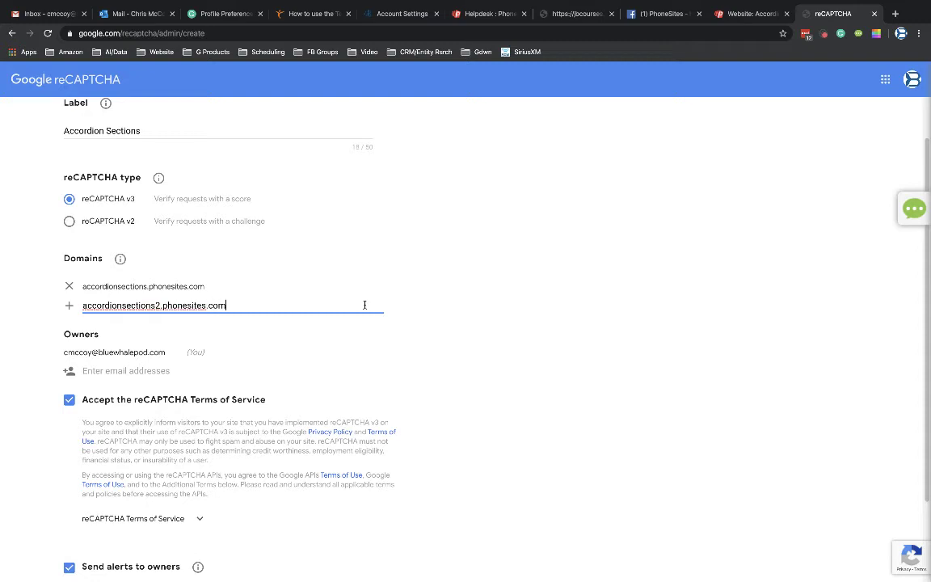
pyautogui.press('Return')
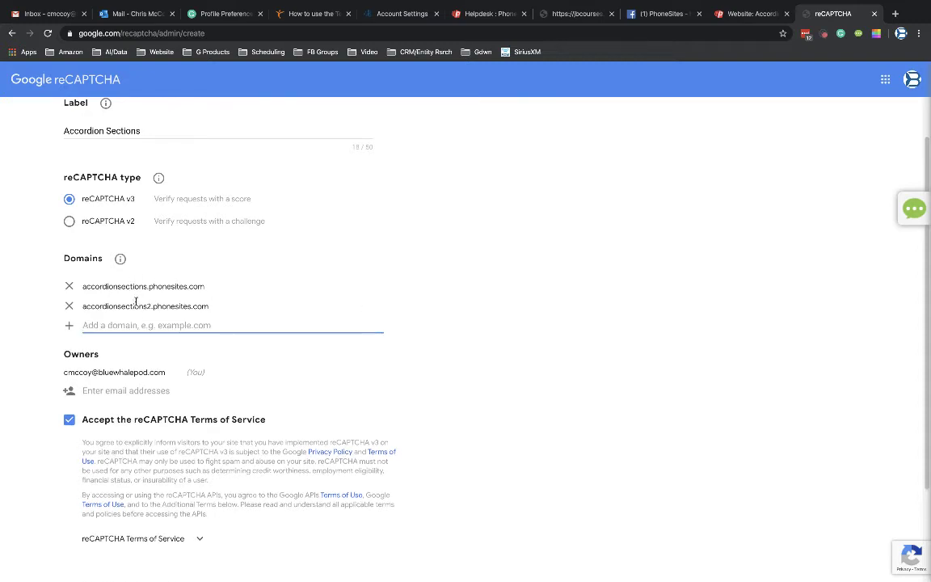
pyautogui.click(69, 306)
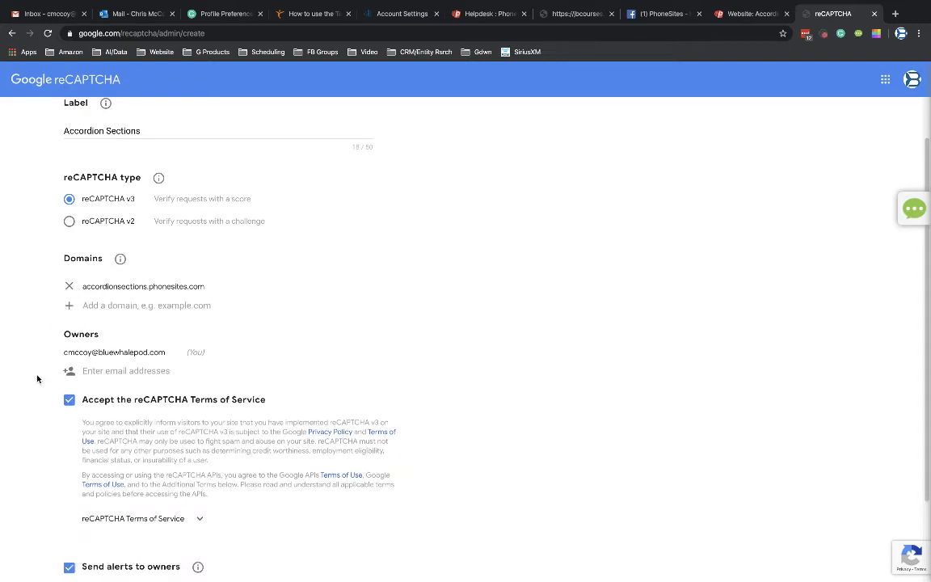
pyautogui.scroll(-2, 36, 378)
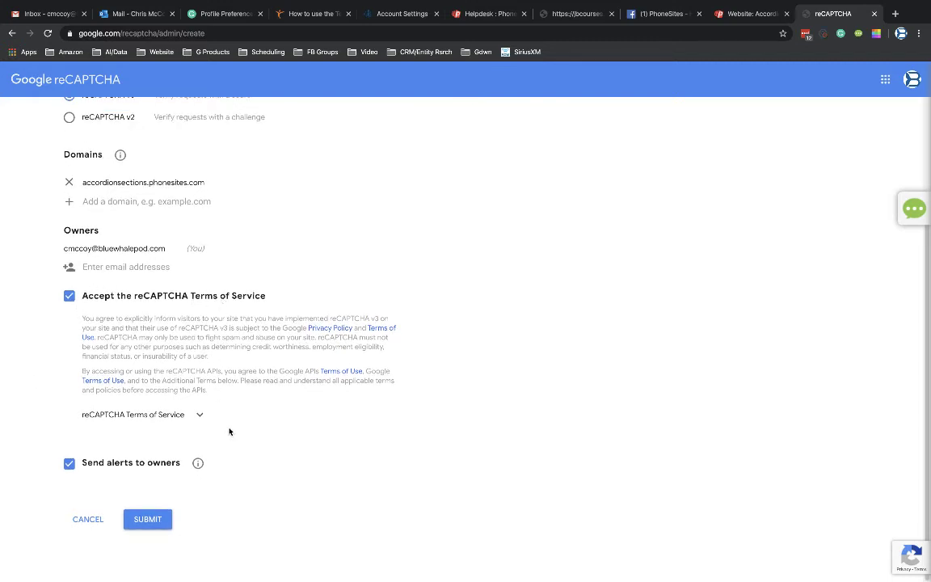
pyautogui.click(199, 415)
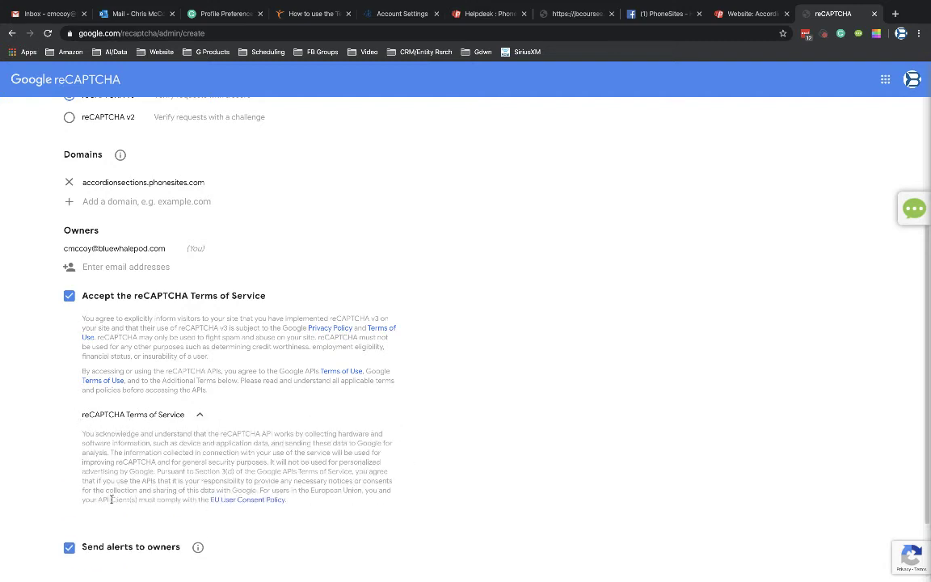
pyautogui.scroll(-2, 138, 494)
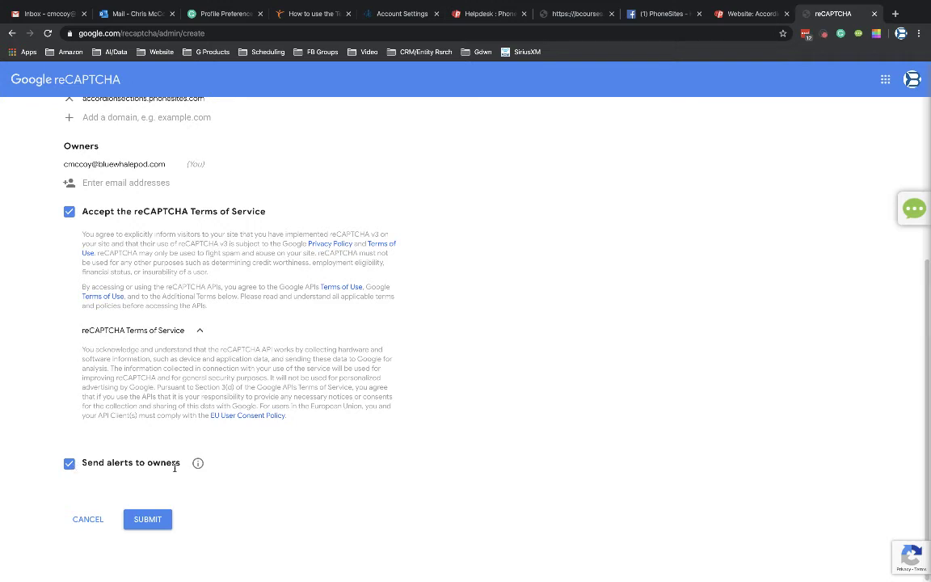
pyautogui.moveTo(197, 468)
# Step: Submit the Accordion Sections registration and copy its new site key
pyautogui.click(148, 522)
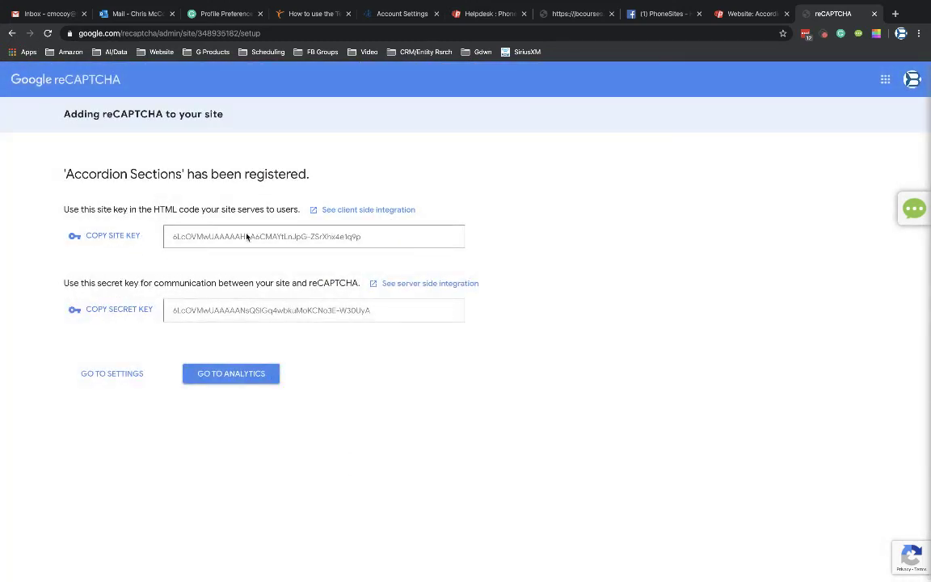
pyautogui.click(744, 14)
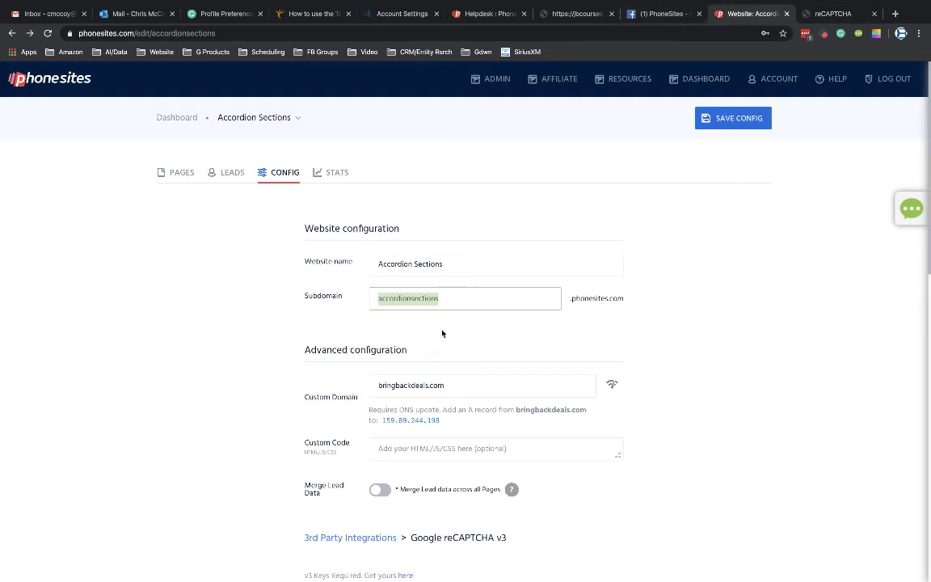
pyautogui.scroll(-5, 477, 404)
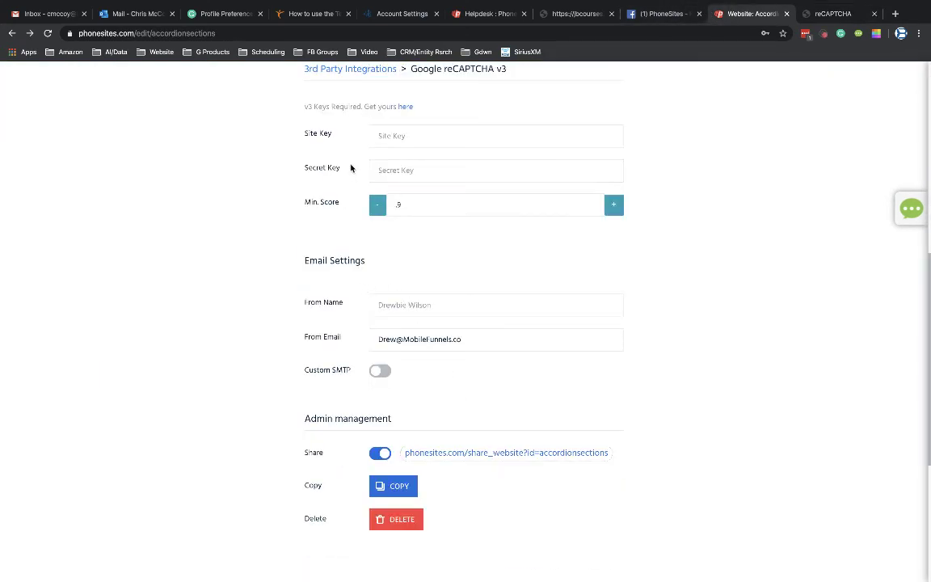
pyautogui.scroll(2, 786, 186)
pyautogui.click(829, 14)
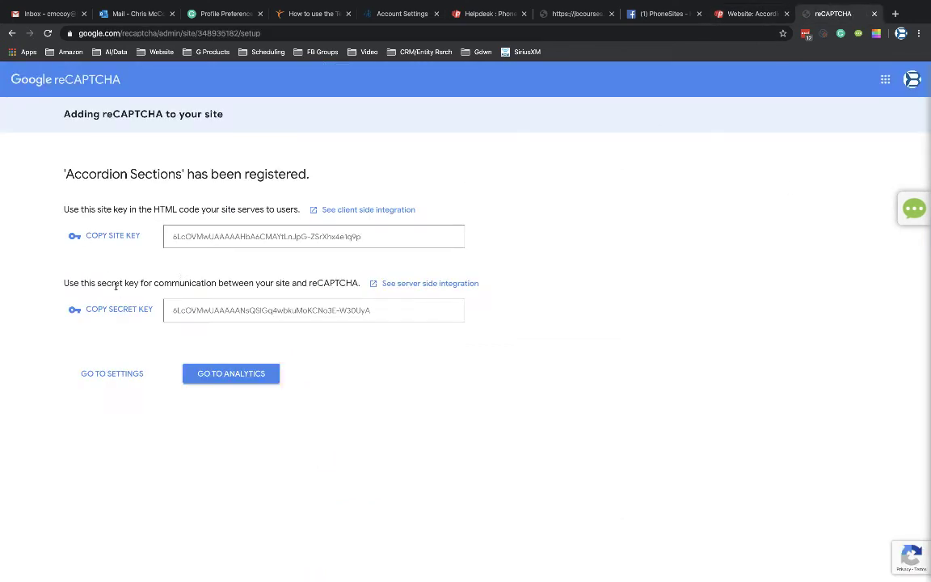
pyautogui.click(106, 236)
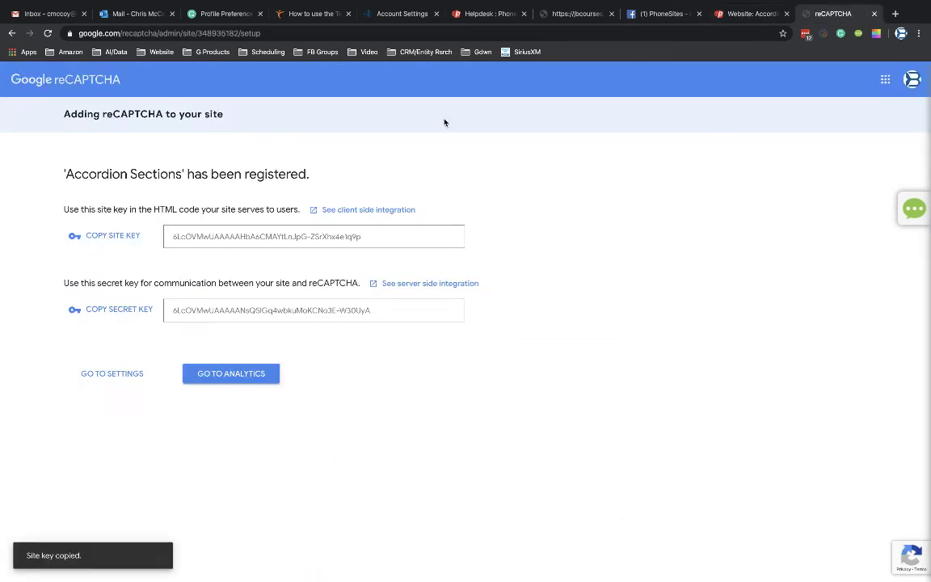
# Step: Paste the reCAPTCHA site key and secret key into the PhoneSites v3 integration fields
pyautogui.click(750, 14)
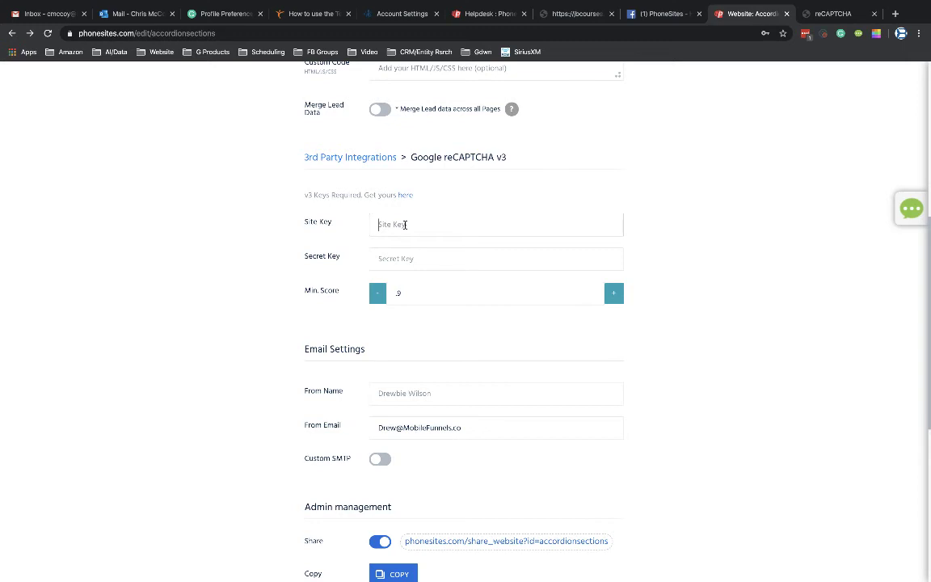
pyautogui.hotkey('ctrl', 'v')
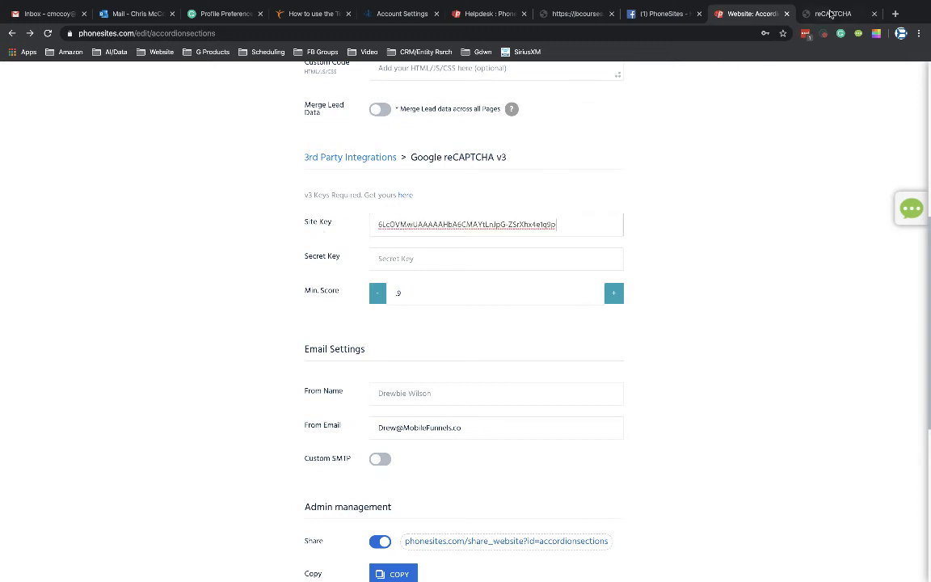
pyautogui.click(833, 13)
pyautogui.click(122, 313)
pyautogui.click(750, 13)
pyautogui.click(424, 259)
pyautogui.hotkey('ctrl', 'v')
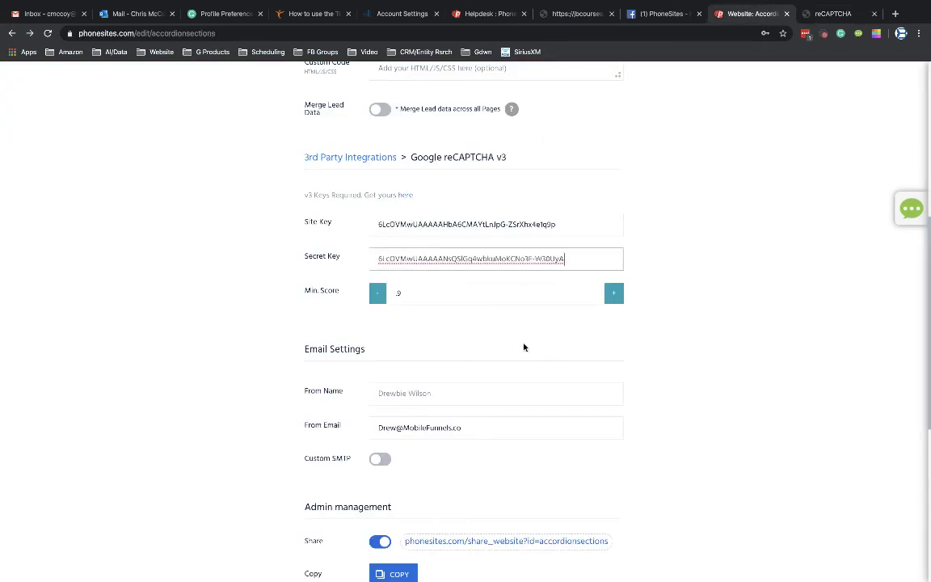
# Step: Set the minimum score to .5 and save the site configuration
pyautogui.click(399, 293)
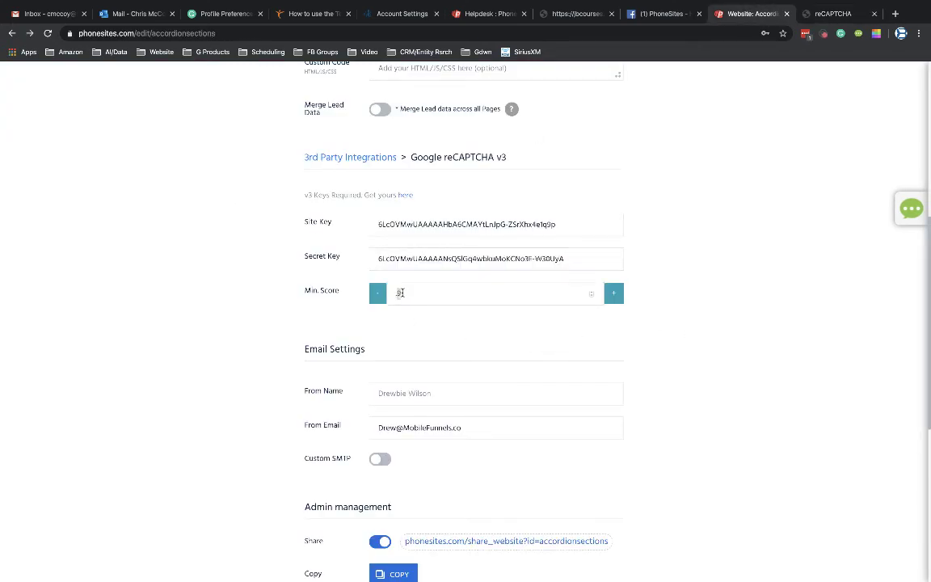
pyautogui.write('.5')
pyautogui.click(319, 300)
pyautogui.scroll(-5, 339, 279)
pyautogui.click(329, 341)
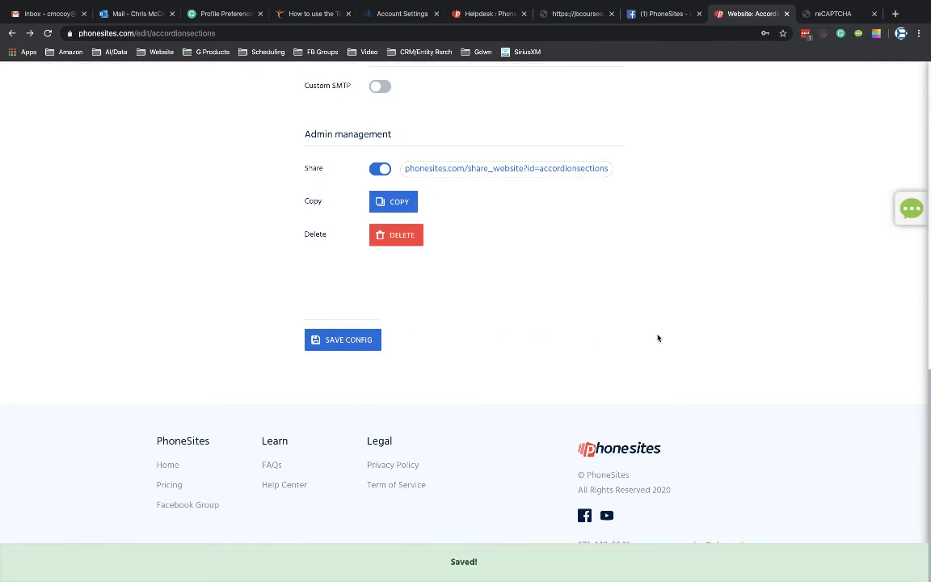
pyautogui.scroll(6, 657, 337)
pyautogui.scroll(-3, 686, 336)
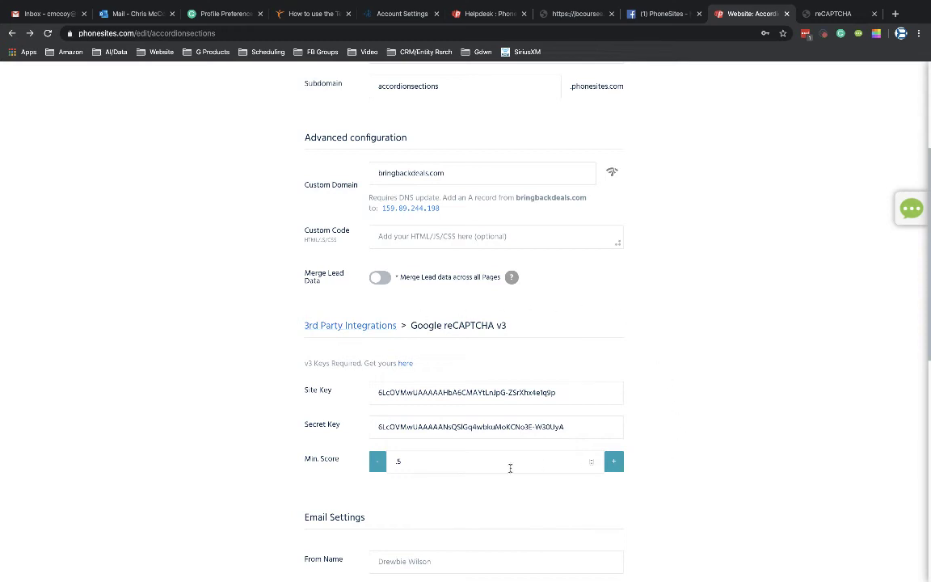
pyautogui.scroll(3, 333, 473)
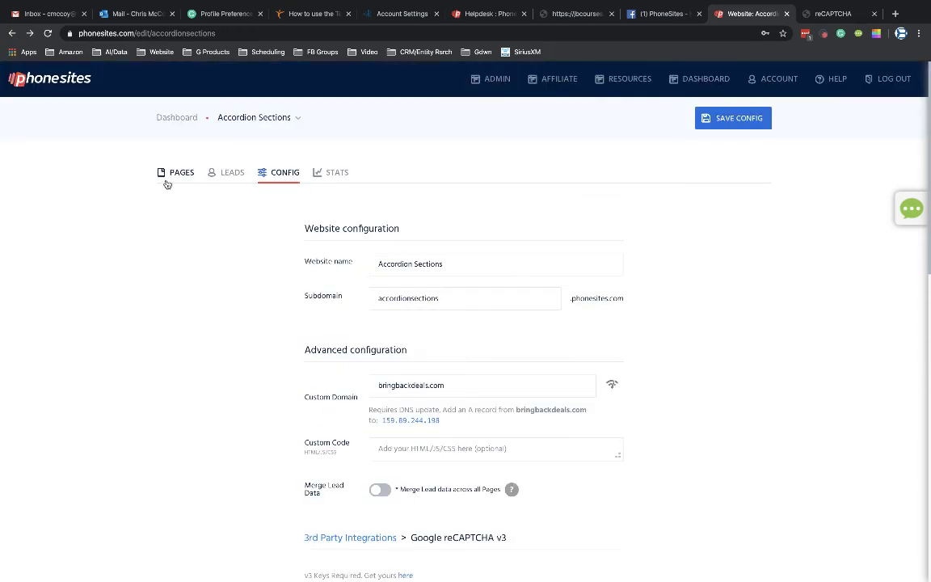
# Step: In My Homepage's settings, turn on Google reCAPTCHA under Advanced and save the page
pyautogui.click(155, 166)
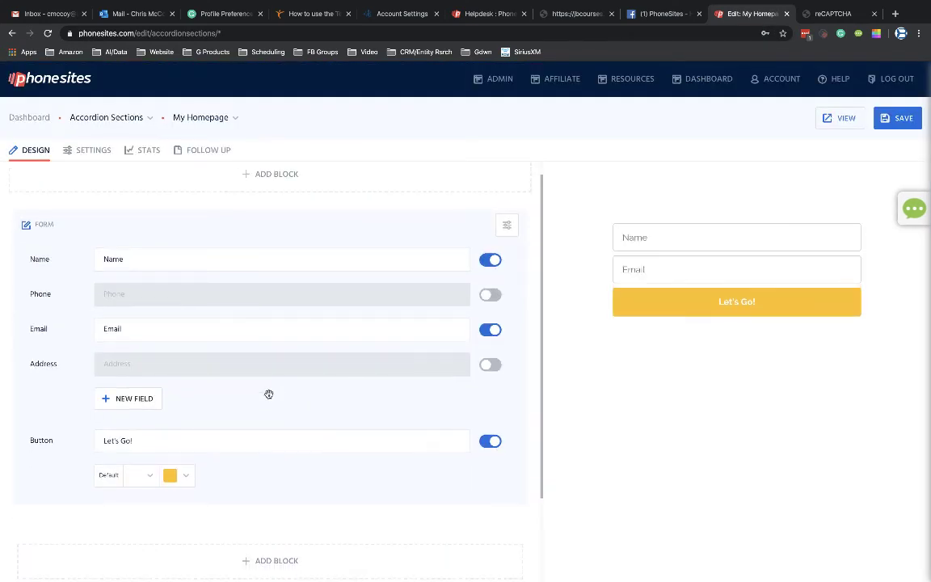
pyautogui.click(89, 150)
pyautogui.scroll(-3, 170, 339)
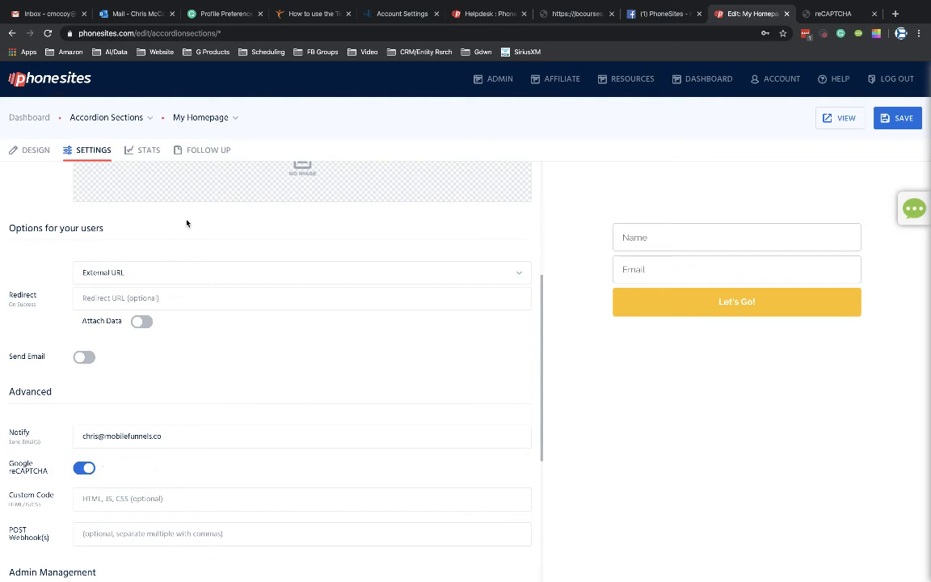
pyautogui.click(83, 469)
pyautogui.click(82, 469)
pyautogui.click(904, 123)
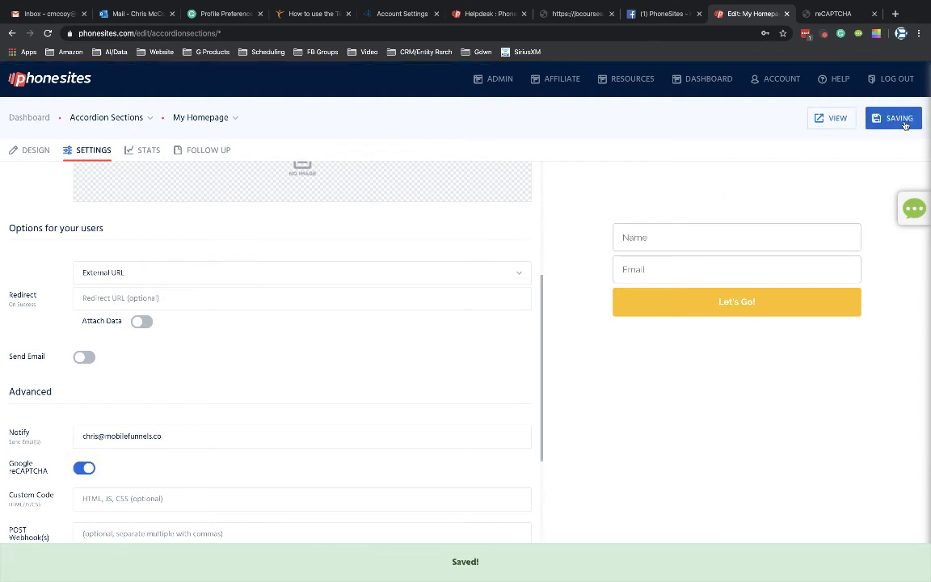
pyautogui.click(839, 16)
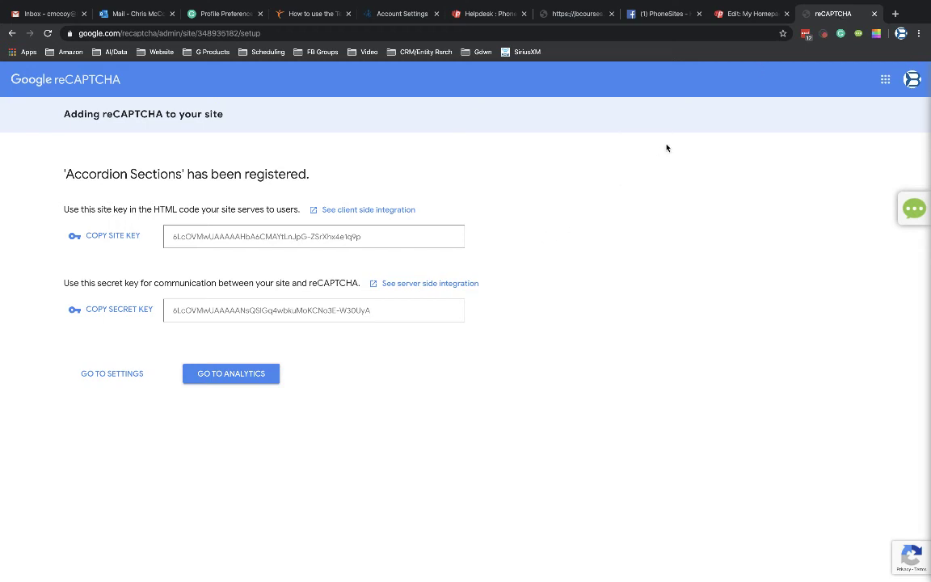
# Step: Open the reCAPTCHA analytics dashboard for the Accordion Sections v3 site
pyautogui.click(218, 379)
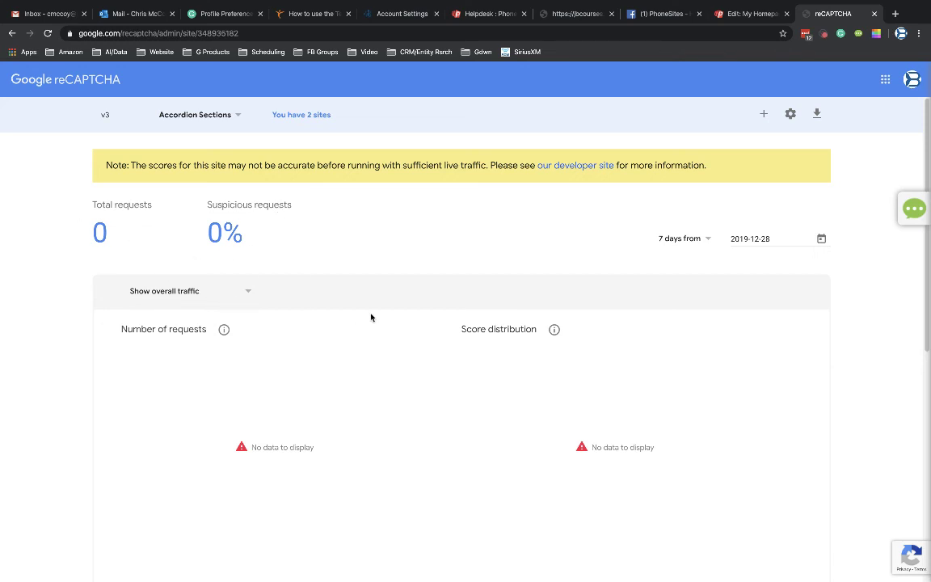
# Step: Save the My Homepage page in the PhoneSites editor, then test the live form
pyautogui.click(742, 14)
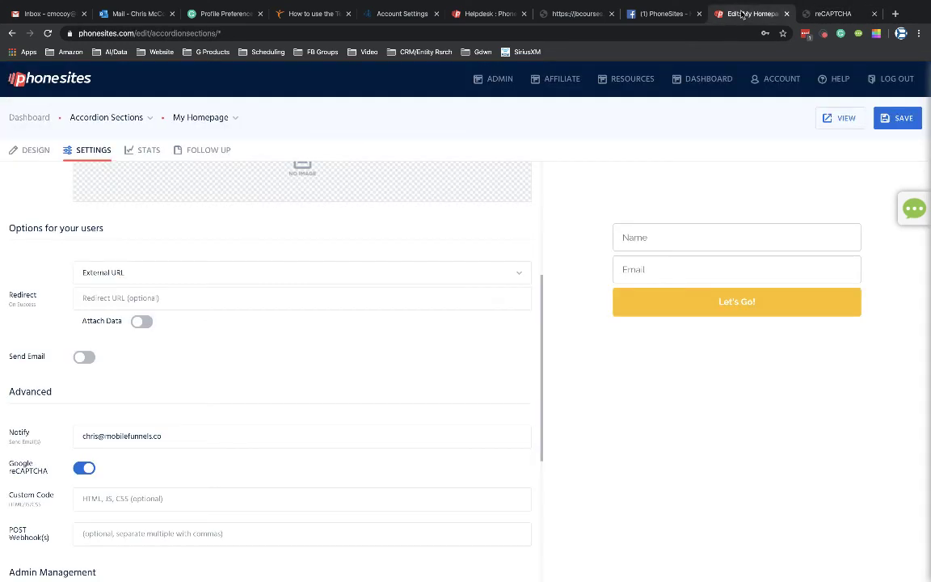
pyautogui.click(898, 120)
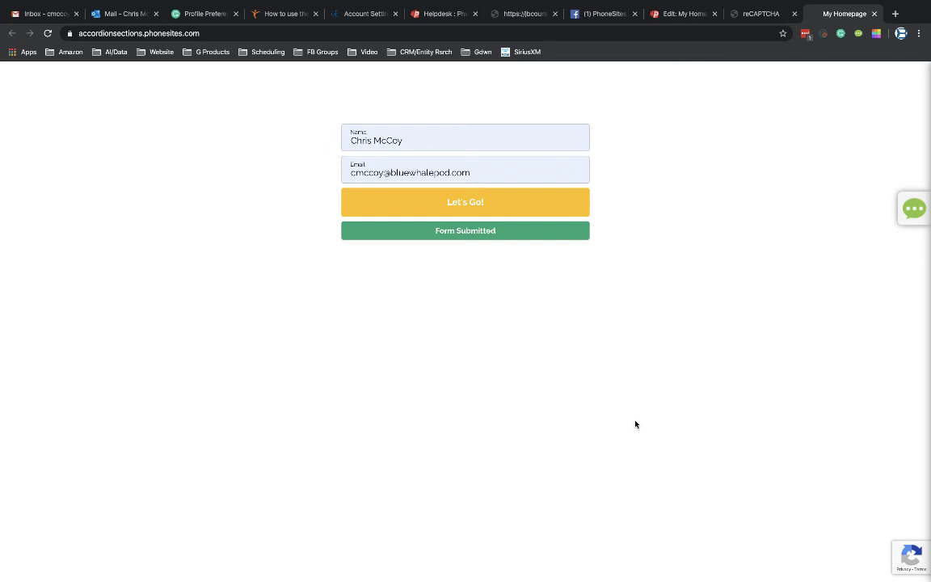
pyautogui.moveTo(860, 568)
# Step: Replace the Email value with the fake test address and resubmit the live form
pyautogui.moveTo(897, 553)
pyautogui.click(511, 177)
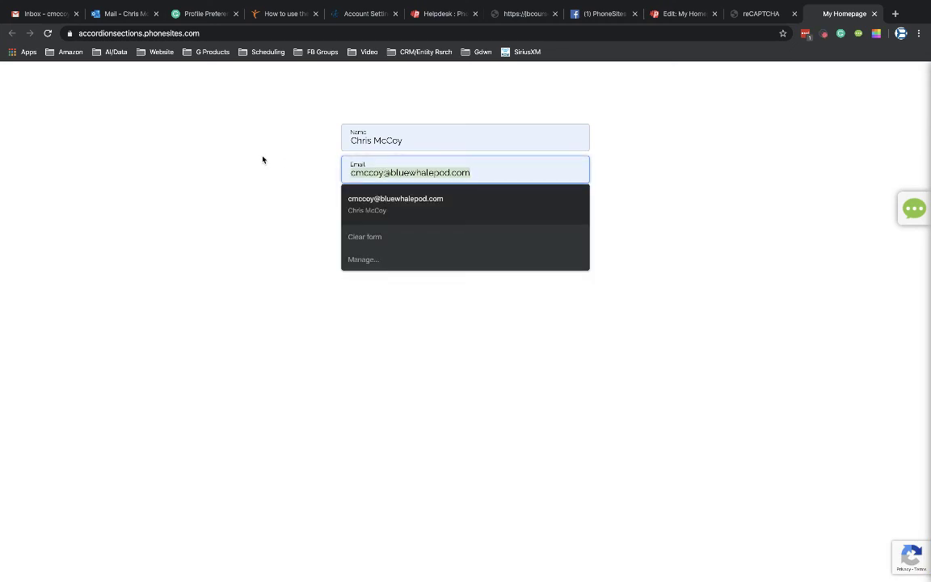
pyautogui.write('fake')
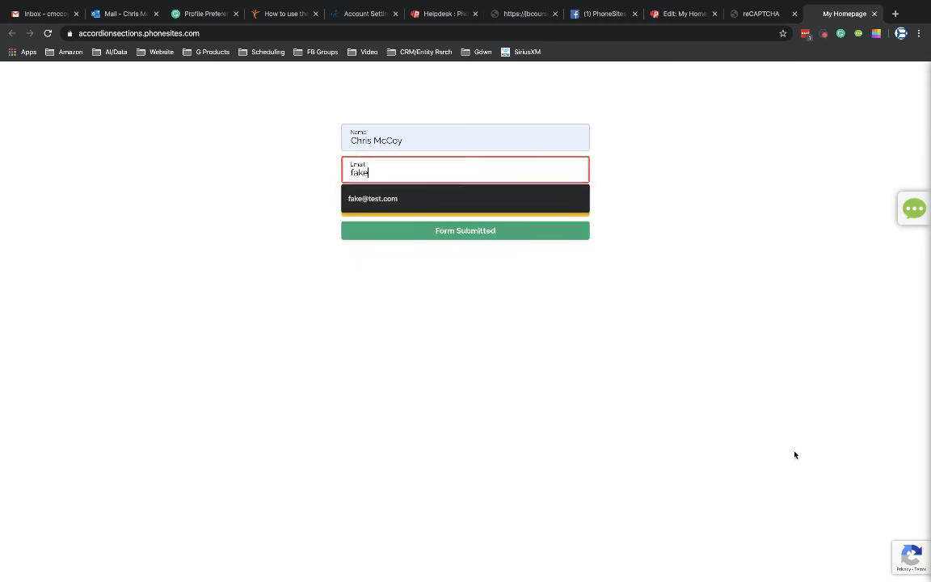
pyautogui.click(487, 201)
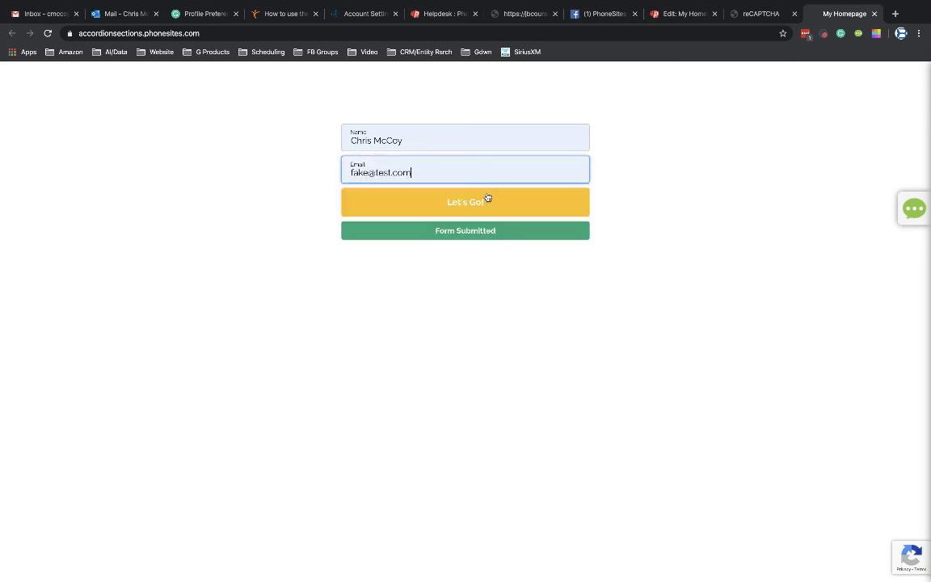
pyautogui.click(453, 201)
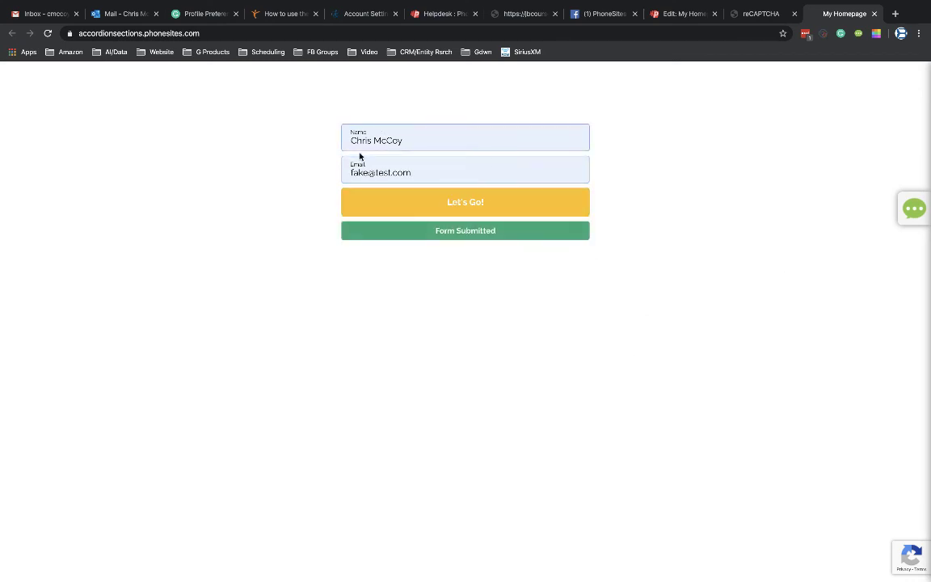
pyautogui.click(358, 178)
pyautogui.moveTo(876, 565)
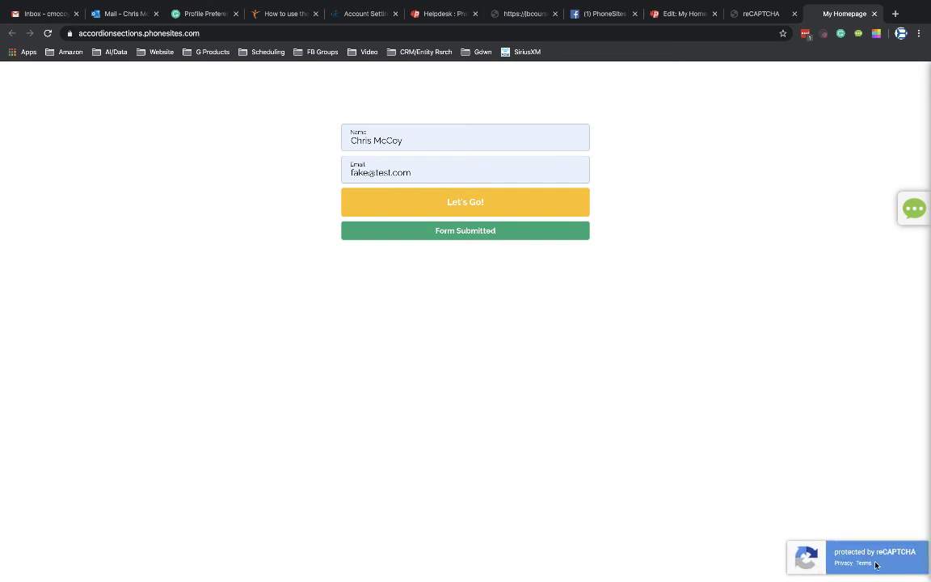